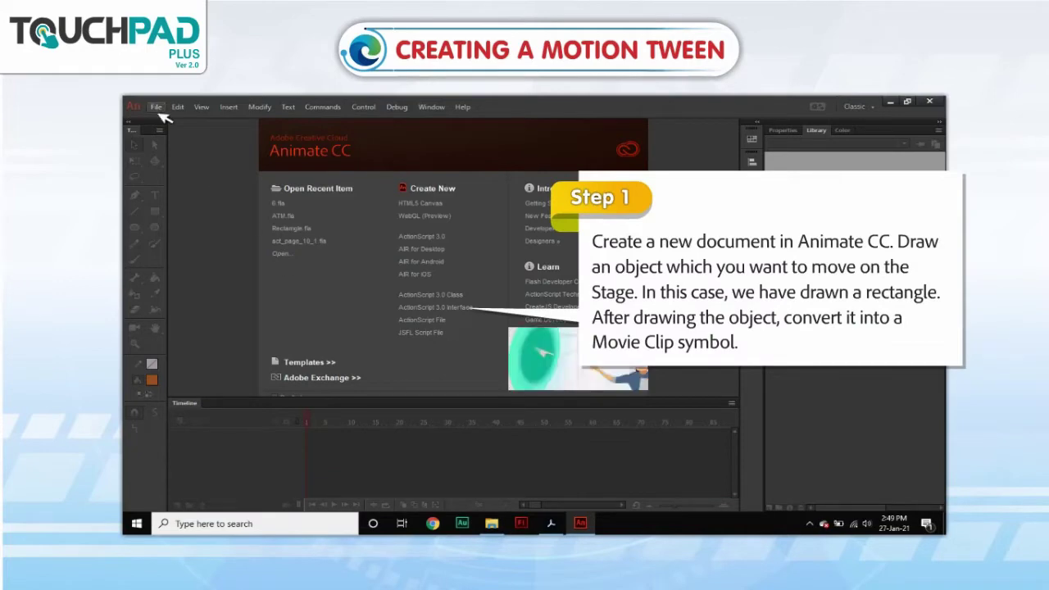
# - Create a new Animate document with the default settings
pyautogui.click(155, 107)
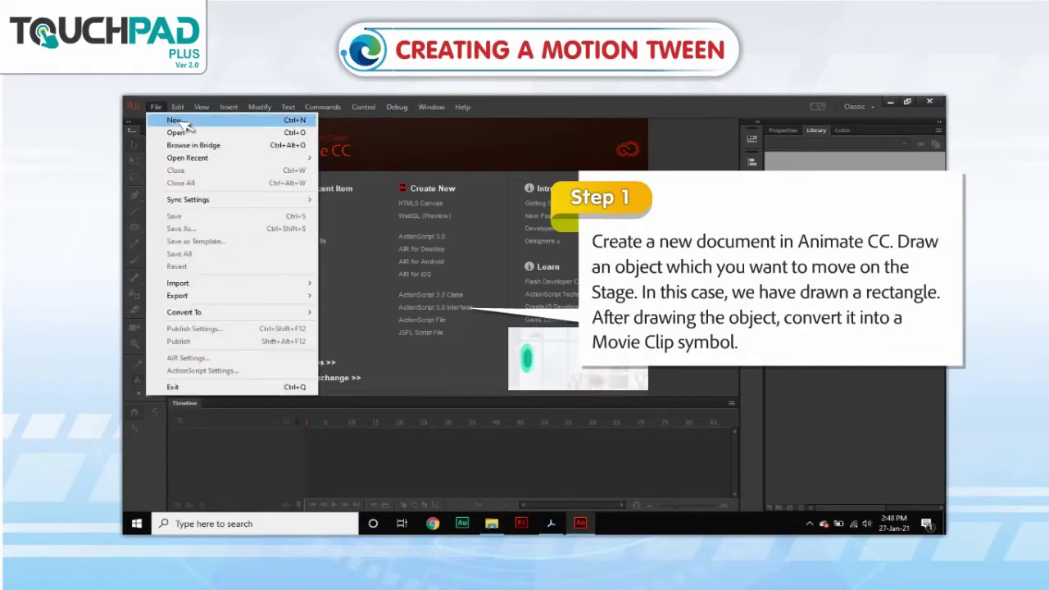
pyautogui.click(176, 120)
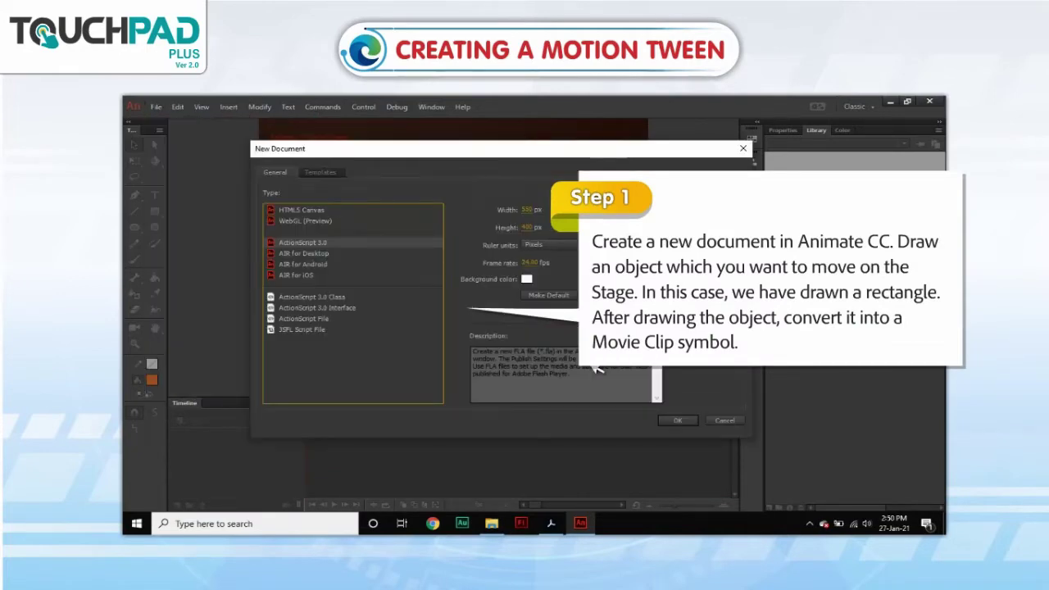
pyautogui.click(684, 421)
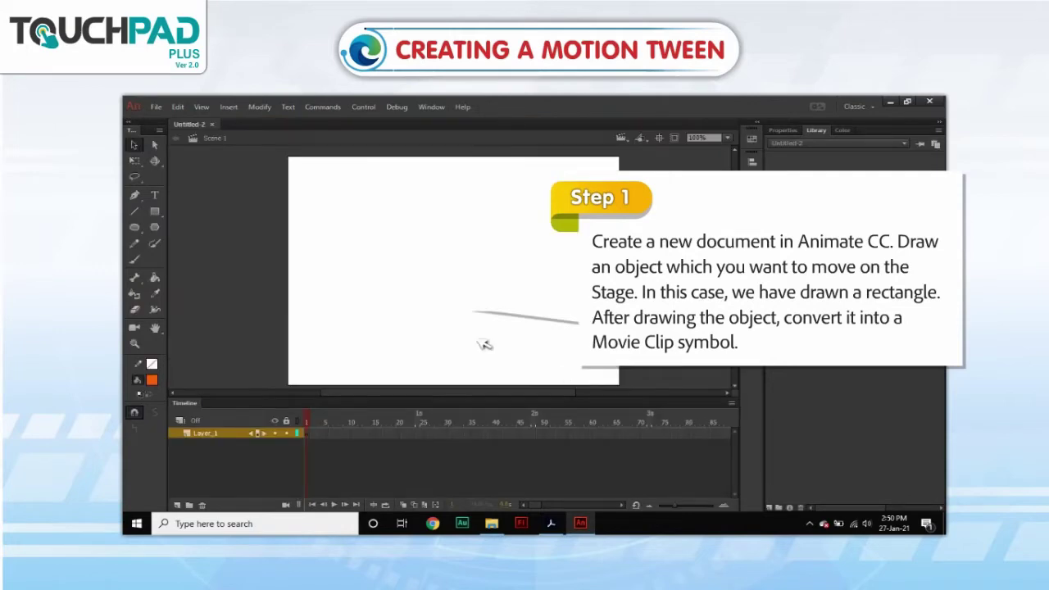
# - Draw an orange rectangle on the stage and convert it to the Movie Clip symbol Symbol 1
pyautogui.click(157, 212)
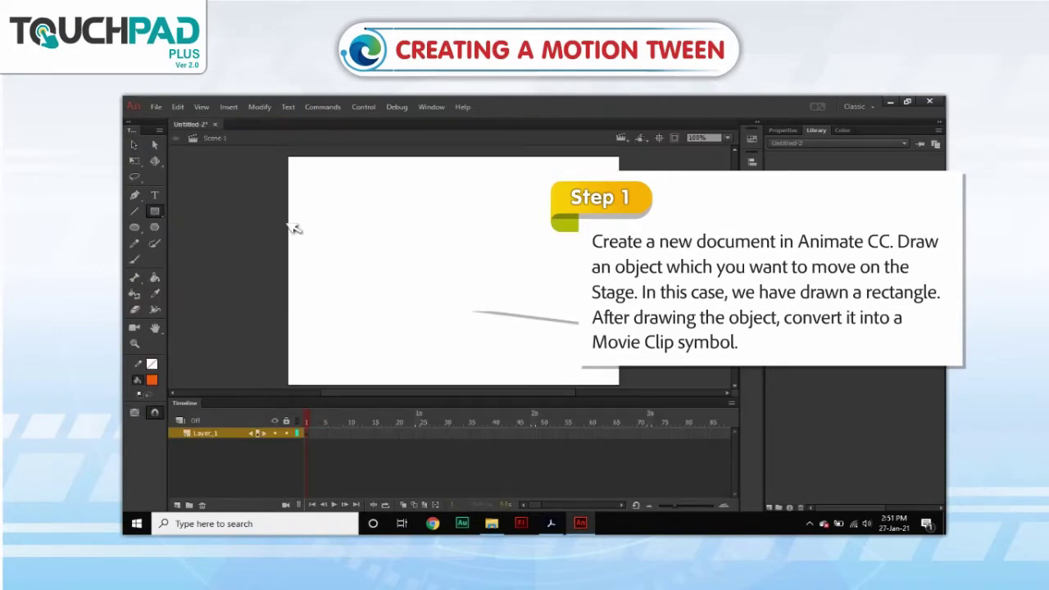
pyautogui.moveTo(333, 227); pyautogui.dragTo(433, 297)
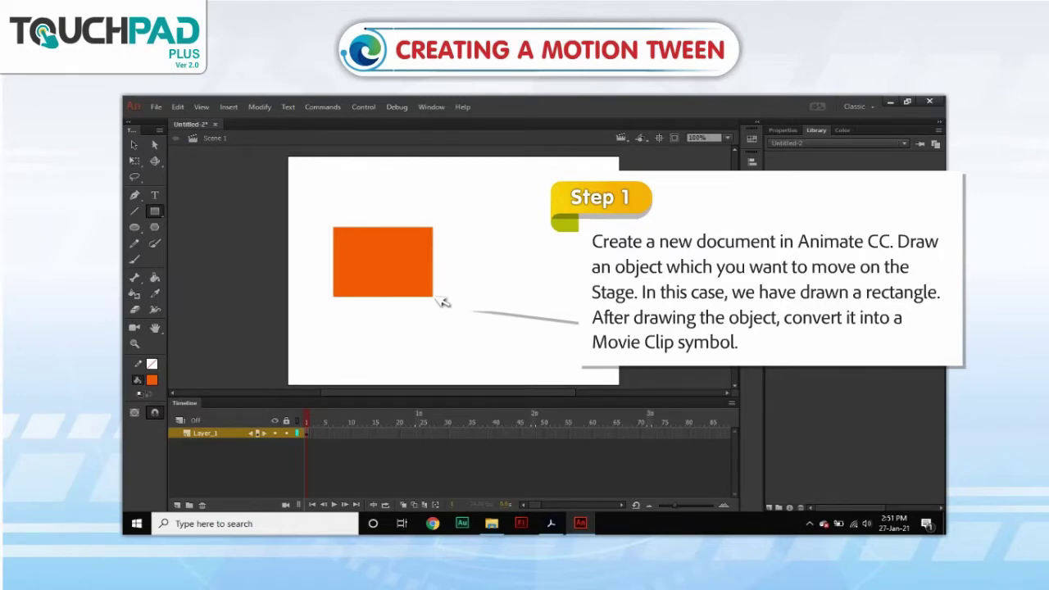
pyautogui.click(386, 265)
pyautogui.press('F8')
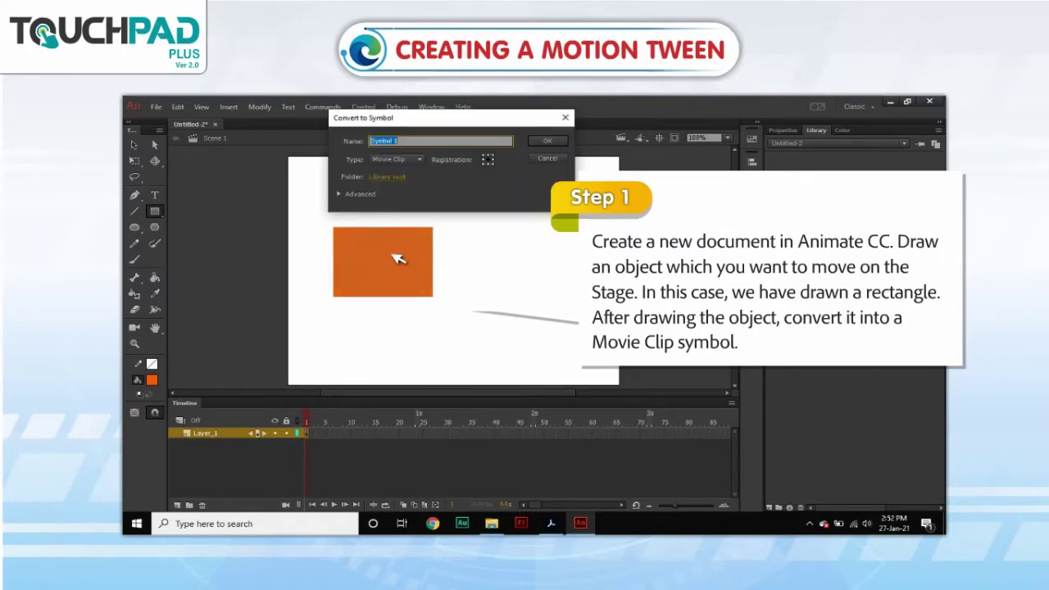
pyautogui.click(549, 141)
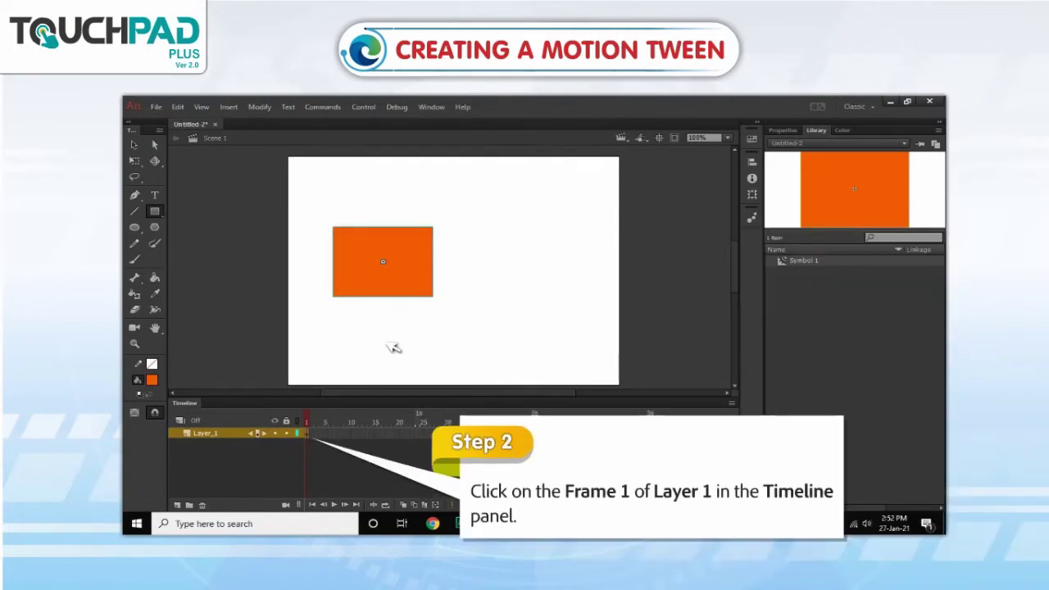
# - Drag the Symbol 1 rectangle from Frame 1 onto the pasteboard left of the stage
pyautogui.click(308, 433)
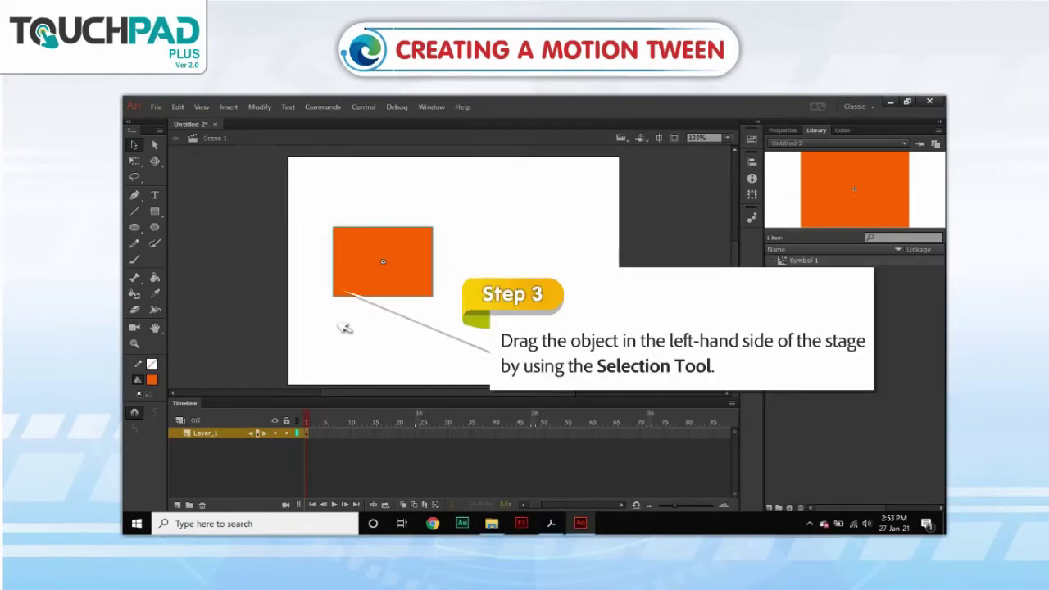
pyautogui.moveTo(366, 263); pyautogui.dragTo(217, 263)
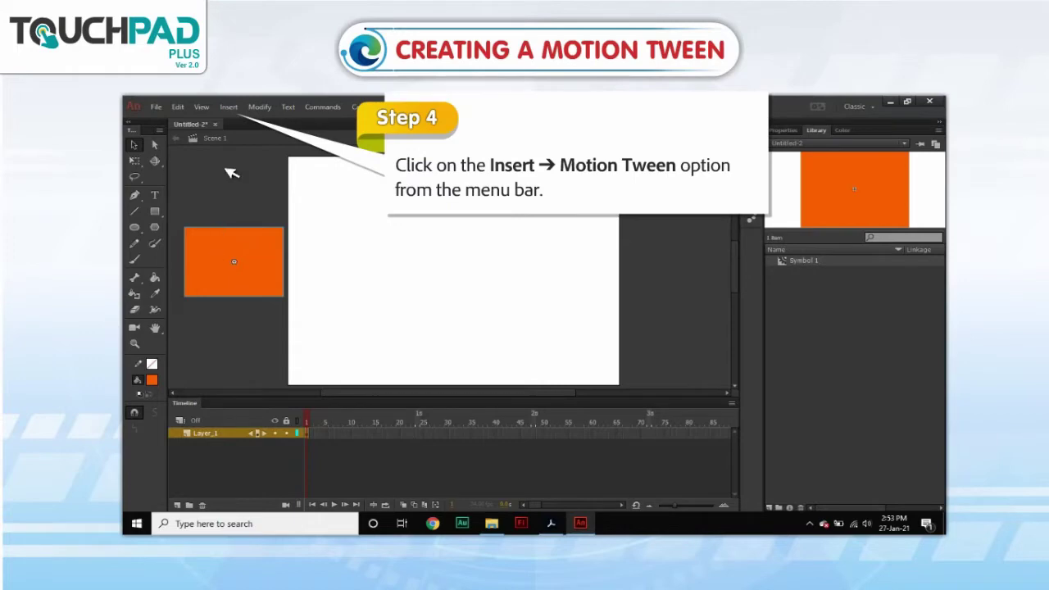
# - Apply a motion tween and move Symbol 1 past the stage's right edge
pyautogui.click(229, 108)
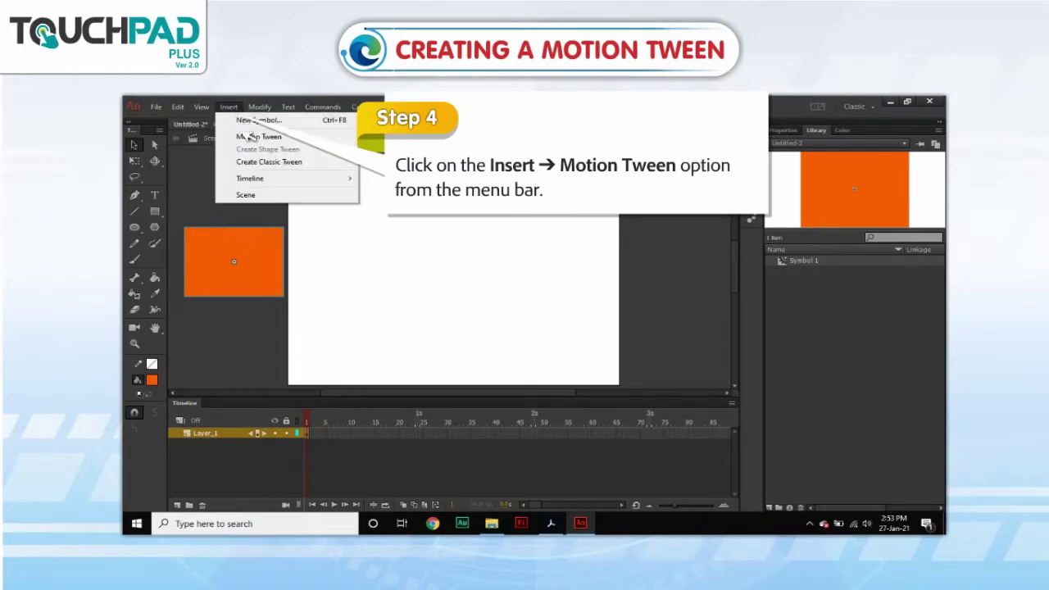
pyautogui.click(246, 136)
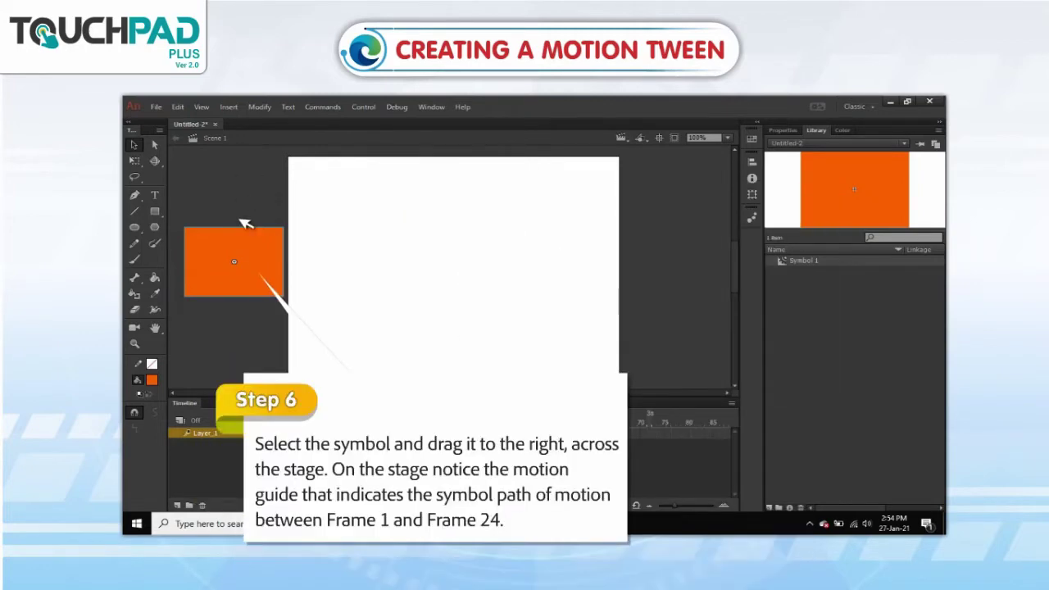
pyautogui.moveTo(235, 261); pyautogui.dragTo(672, 260)
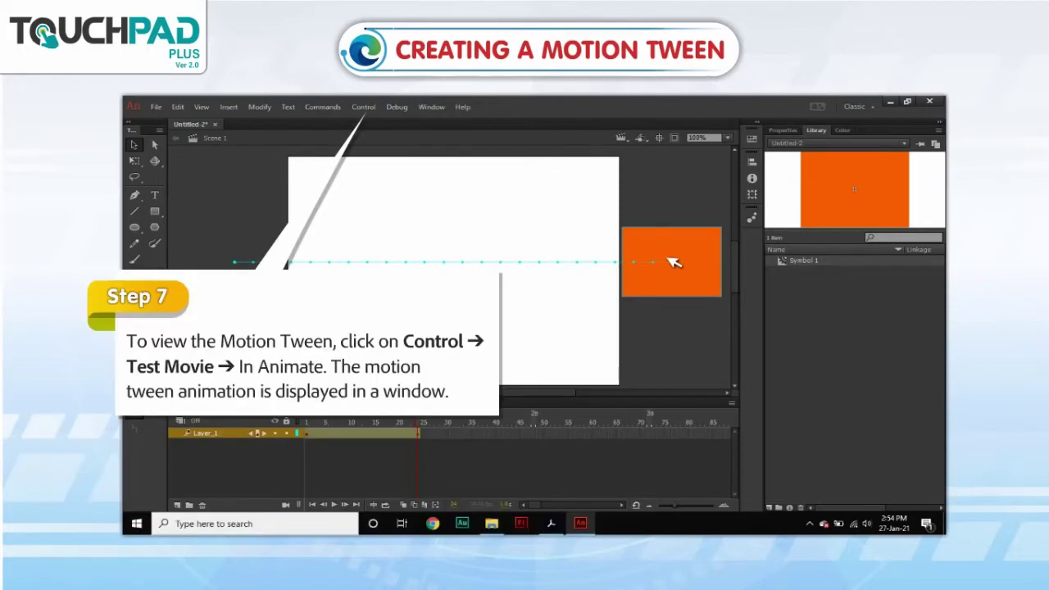
# - Test the movie in Animate to play the 24-frame rectangle motion tween
pyautogui.click(363, 106)
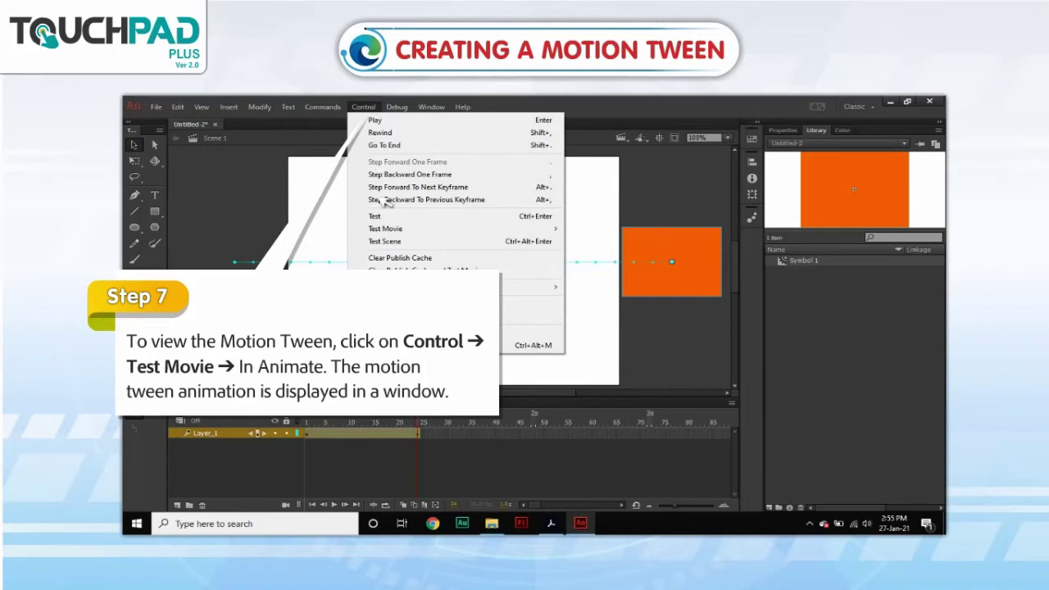
pyautogui.moveTo(386, 232)
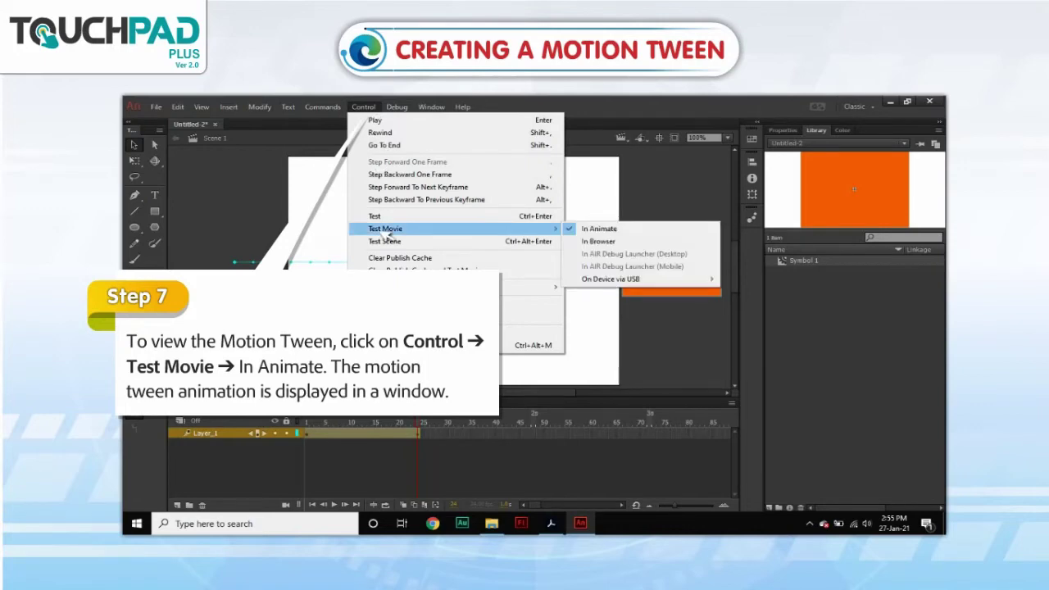
pyautogui.click(602, 230)
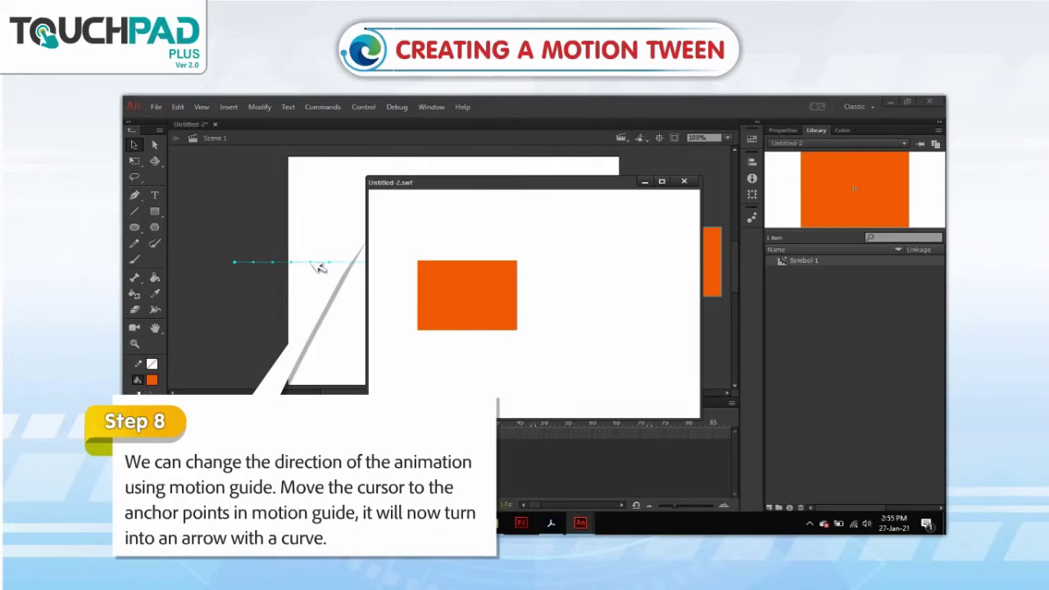
# - Curve the rectangle's motion path upward into an arc, then go to Test Movie
pyautogui.click(363, 265)
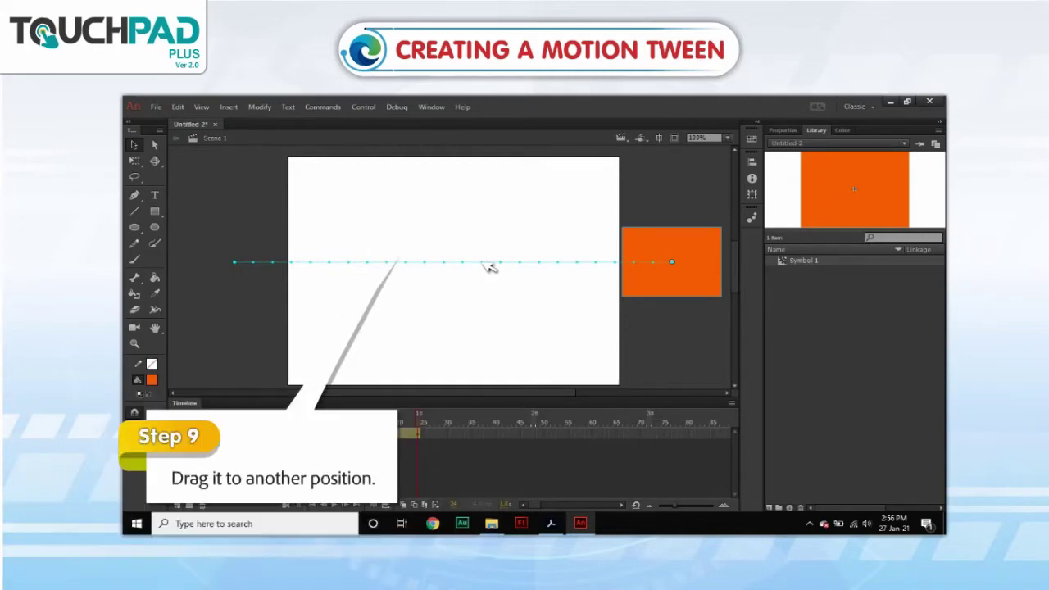
pyautogui.moveTo(489, 267); pyautogui.dragTo(473, 220)
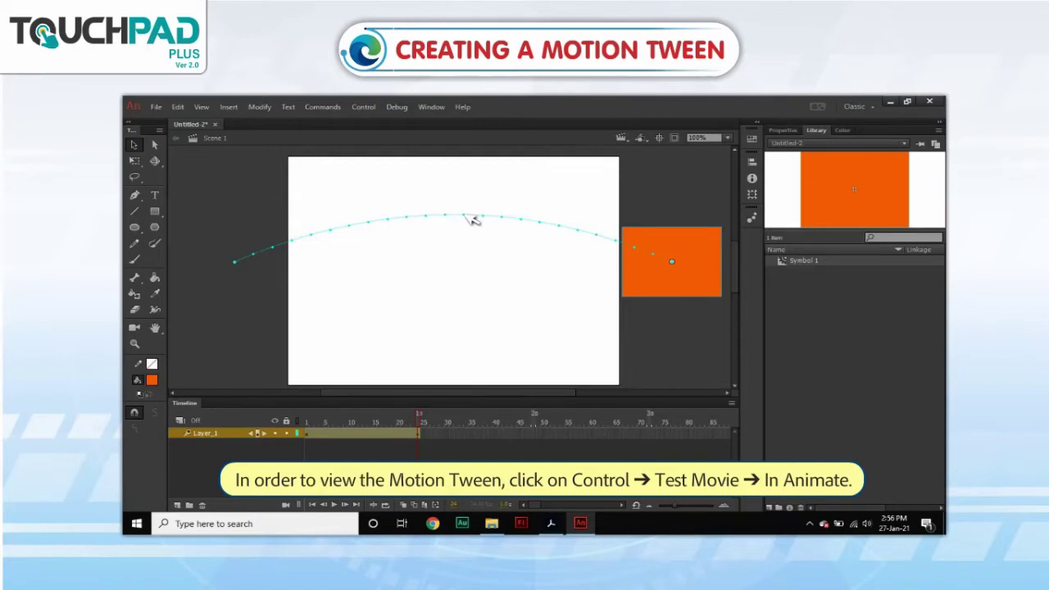
pyautogui.click(370, 109)
pyautogui.moveTo(421, 228)
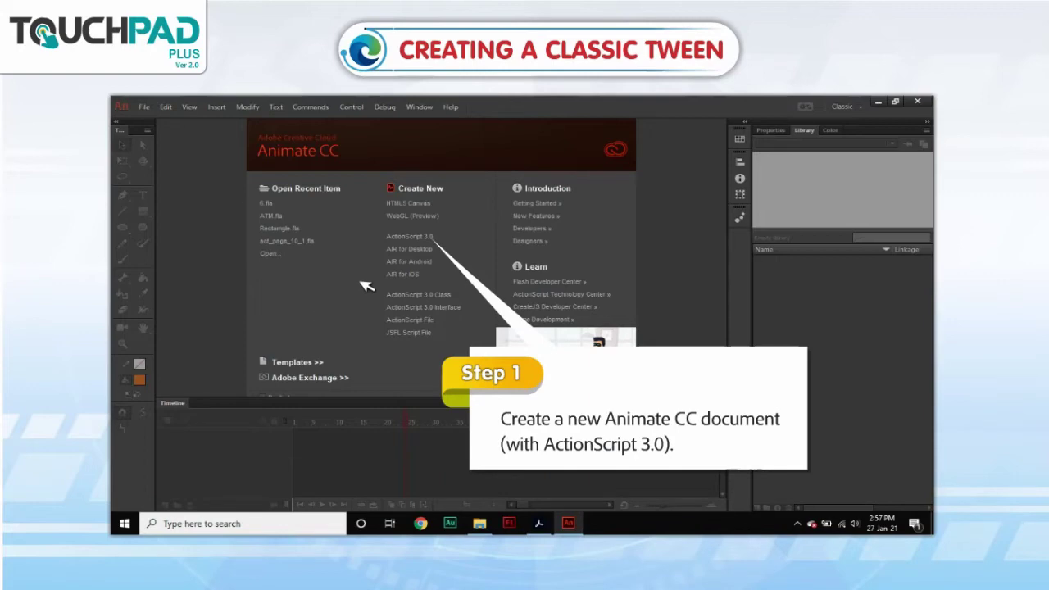
# - In a new ActionScript 3.0 document, draw an orange circle just left of the stage
pyautogui.click(421, 238)
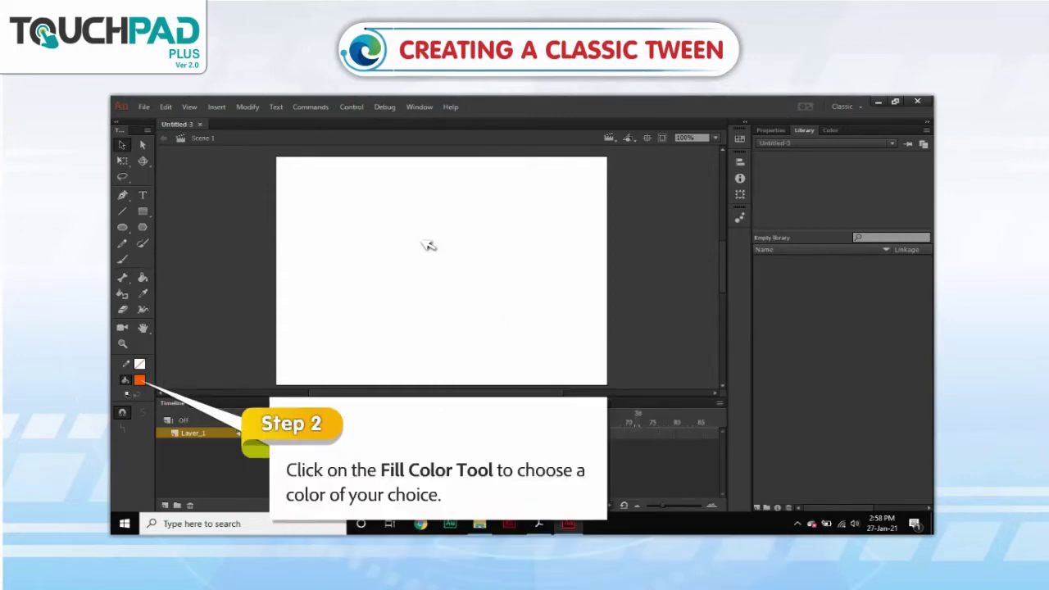
pyautogui.click(140, 380)
pyautogui.press('Escape')
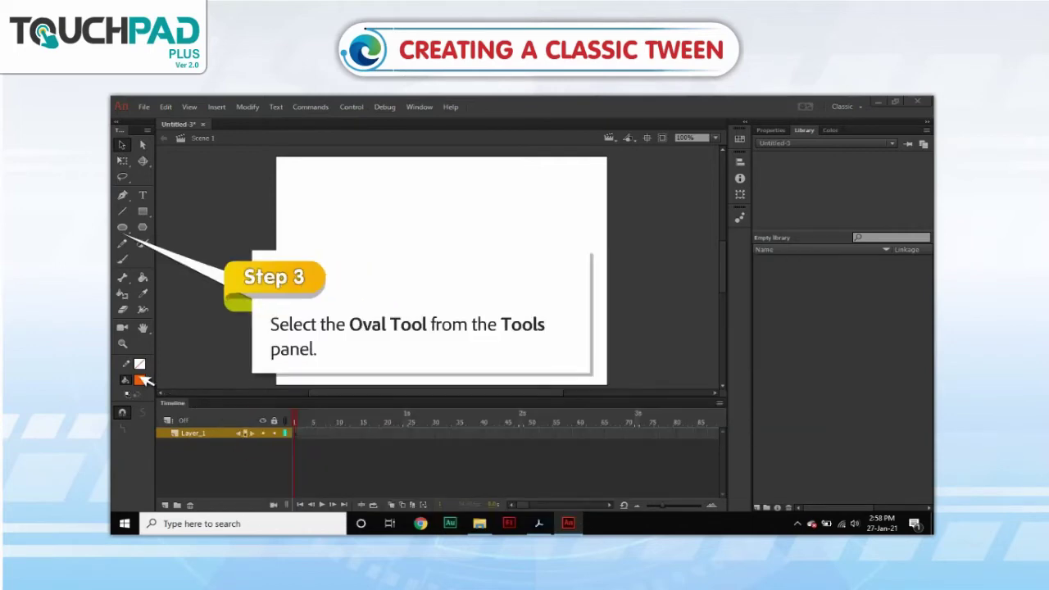
pyautogui.click(122, 229)
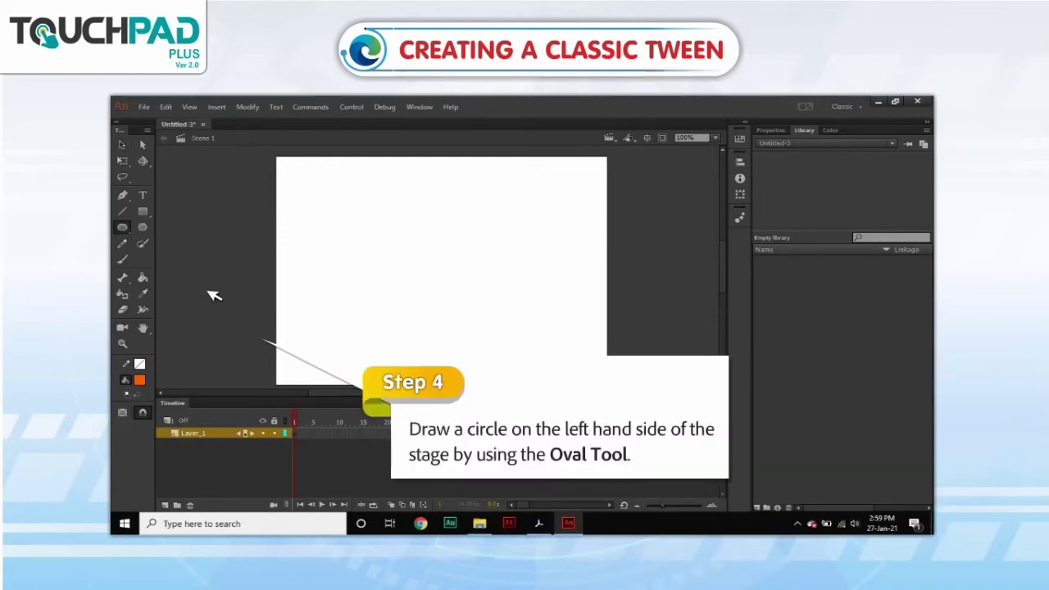
pyautogui.moveTo(190, 288); pyautogui.dragTo(232, 339)
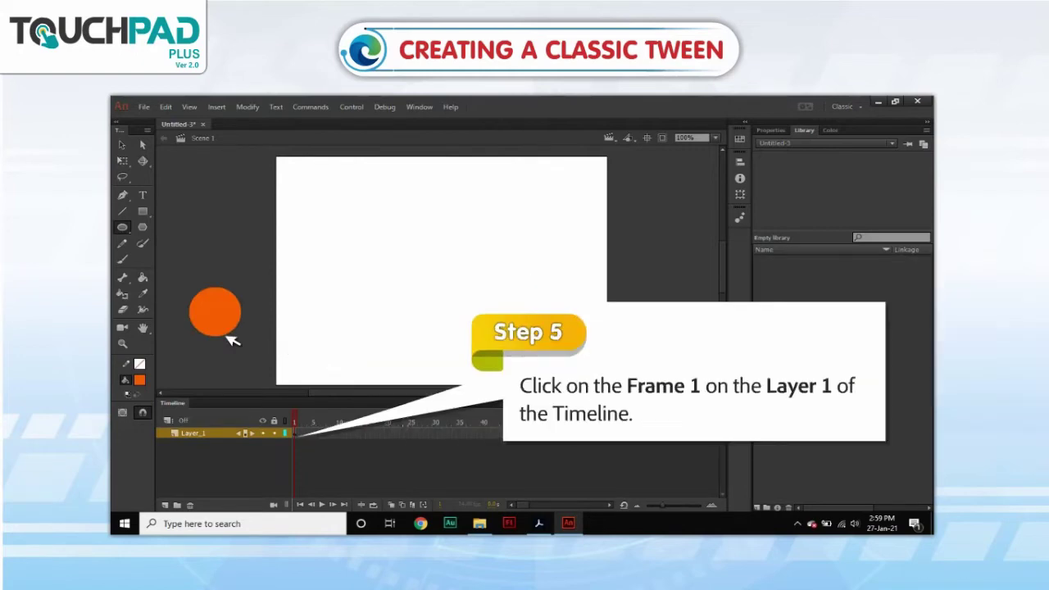
# - Create a classic tween from Frame 1, making the circle symbol Tween 1, and select Frame 20
pyautogui.click(296, 433)
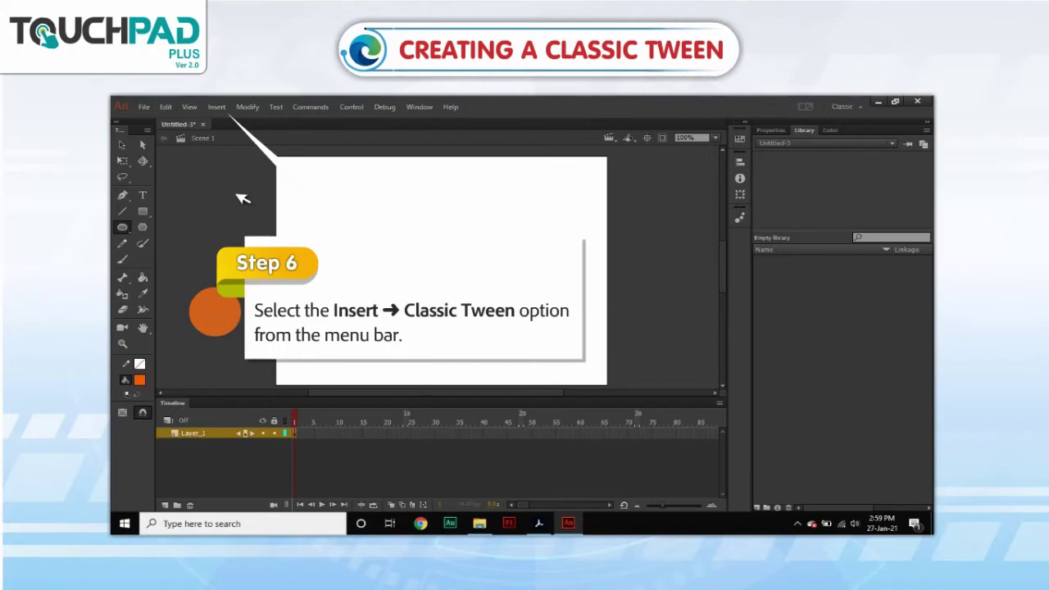
pyautogui.click(216, 107)
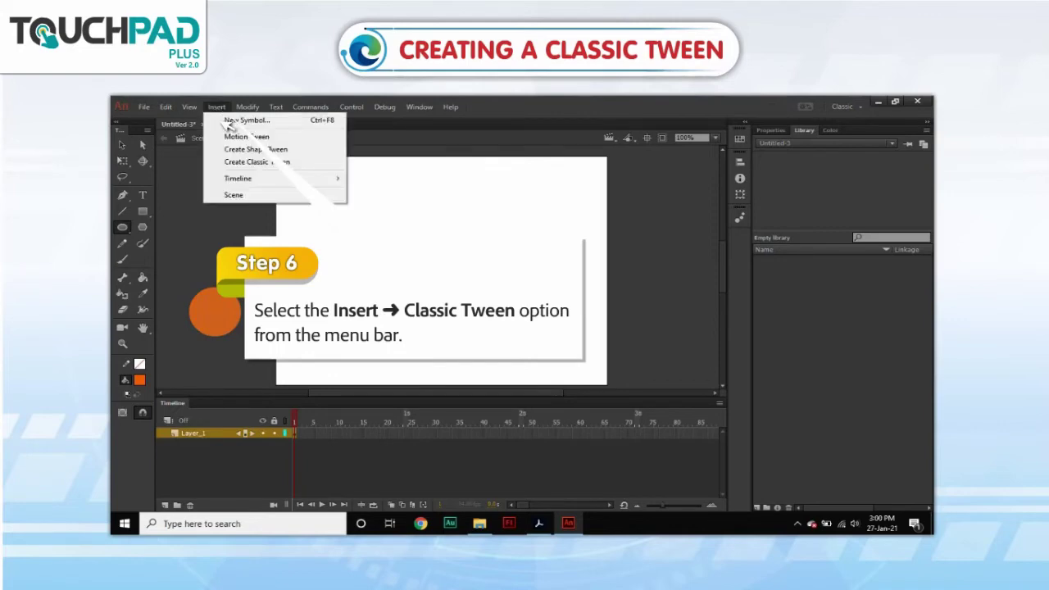
pyautogui.click(244, 167)
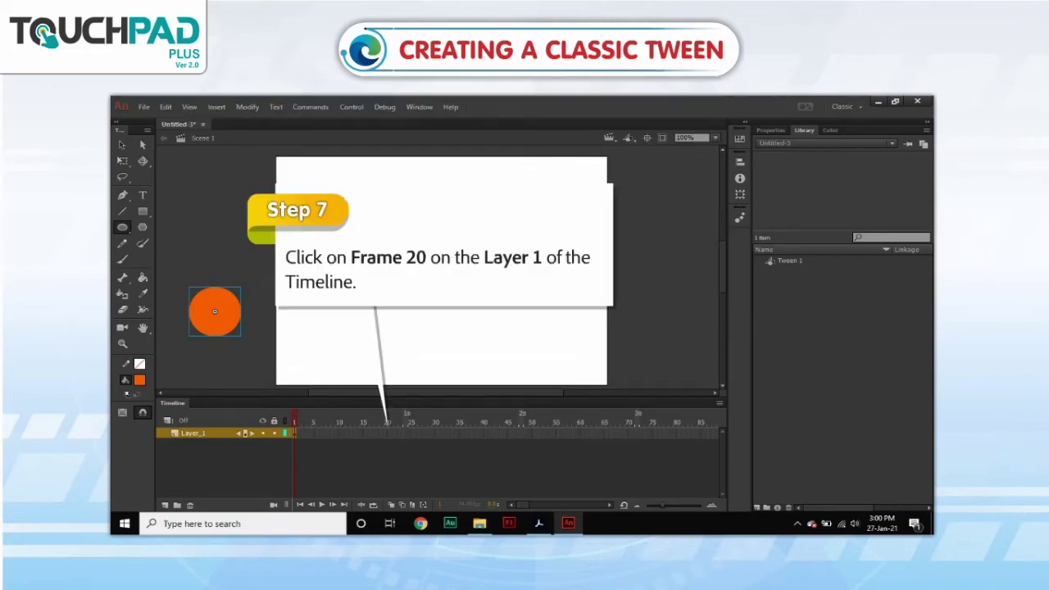
pyautogui.click(386, 432)
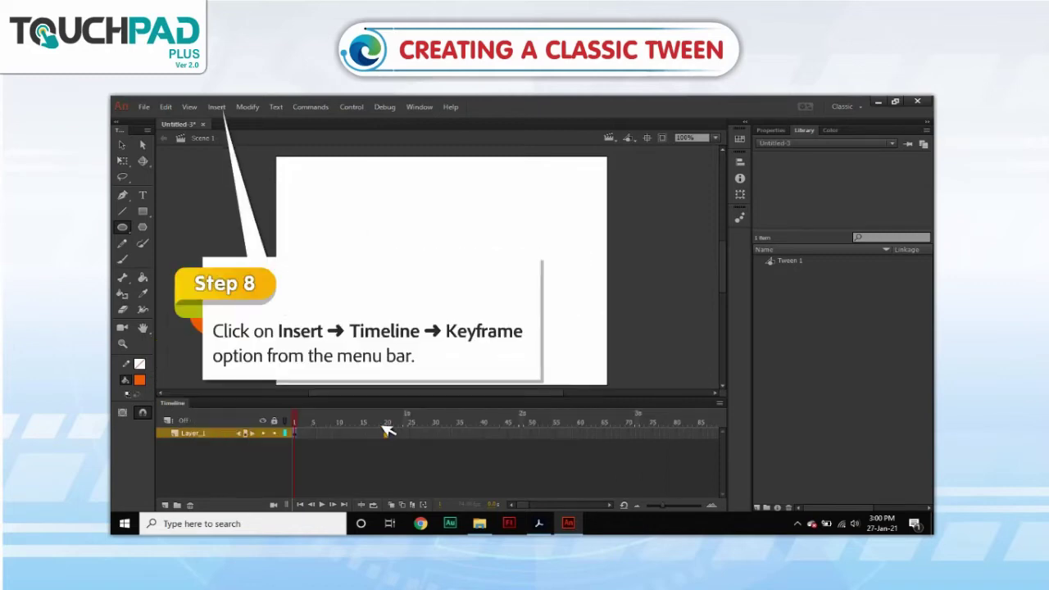
# - Insert a keyframe at frame 20 and drag the orange circle to the stage centre
pyautogui.click(223, 111)
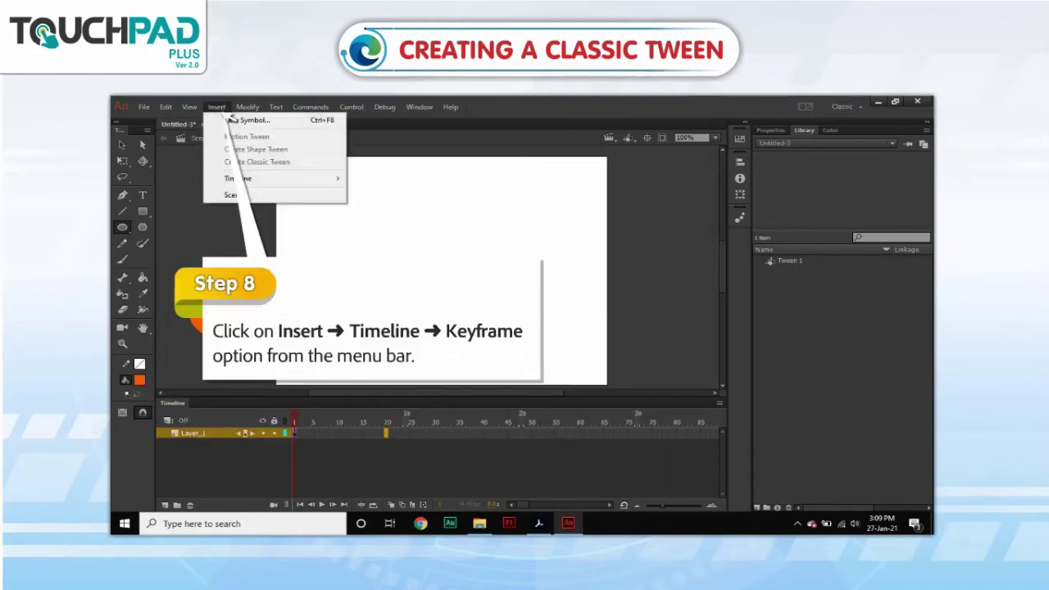
pyautogui.moveTo(324, 184)
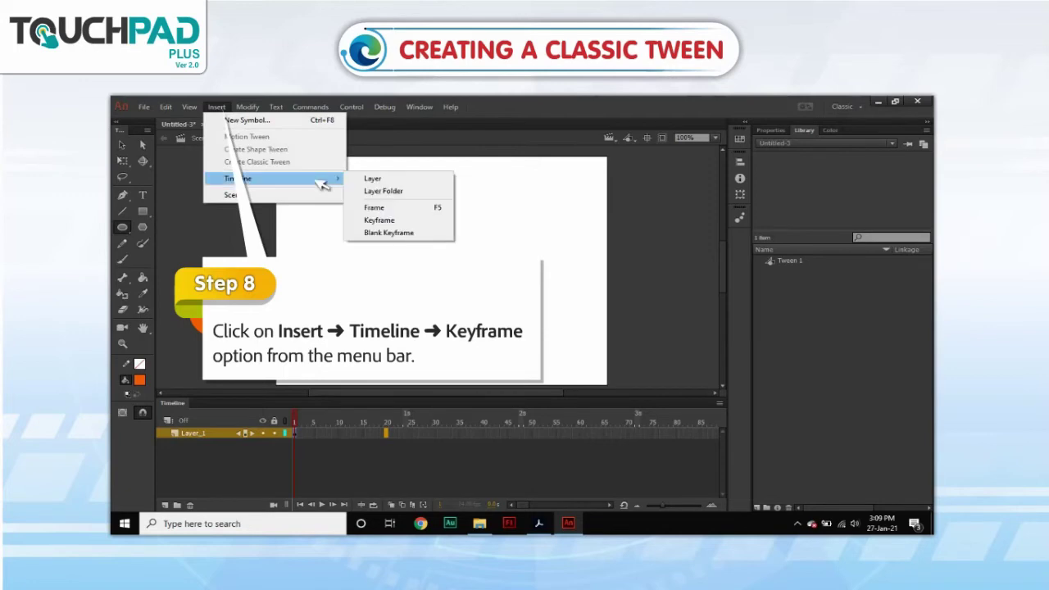
pyautogui.click(378, 221)
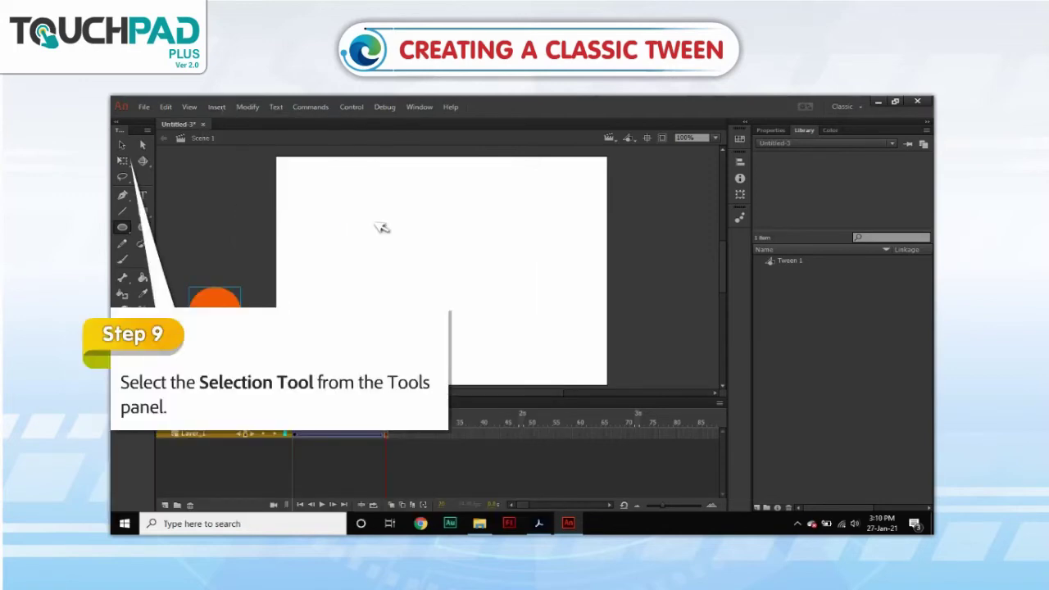
pyautogui.click(122, 146)
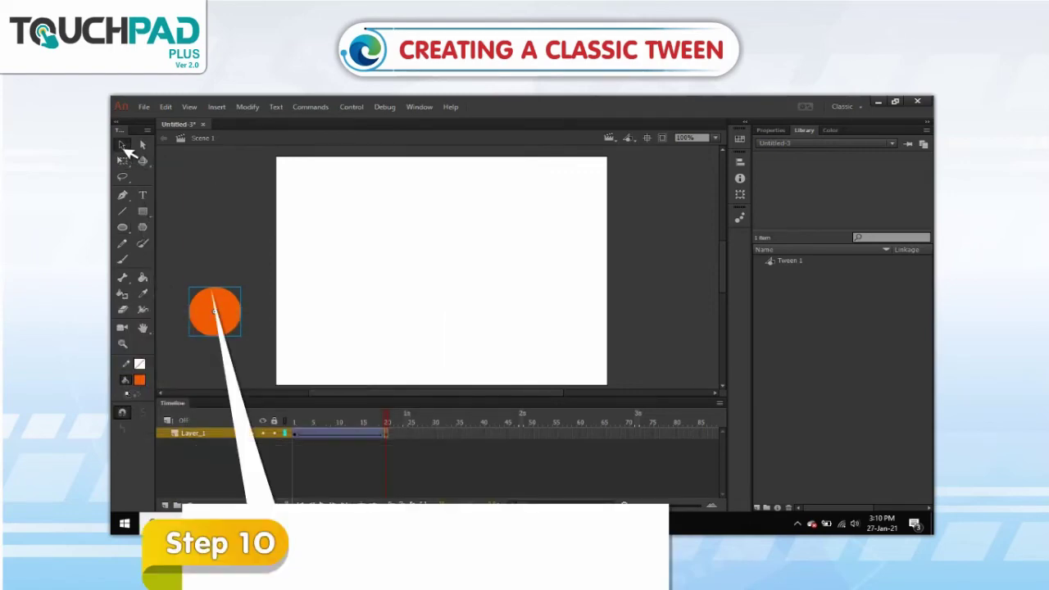
pyautogui.moveTo(227, 308); pyautogui.dragTo(455, 308)
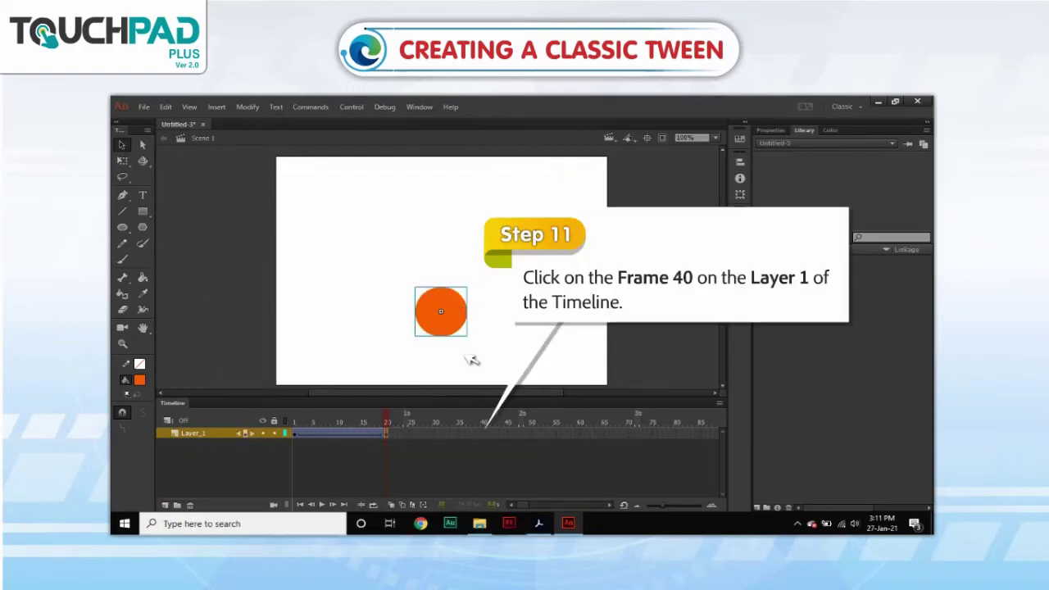
# - Insert a keyframe at frame 40 and drag the circle to the stage's right edge
pyautogui.click(482, 433)
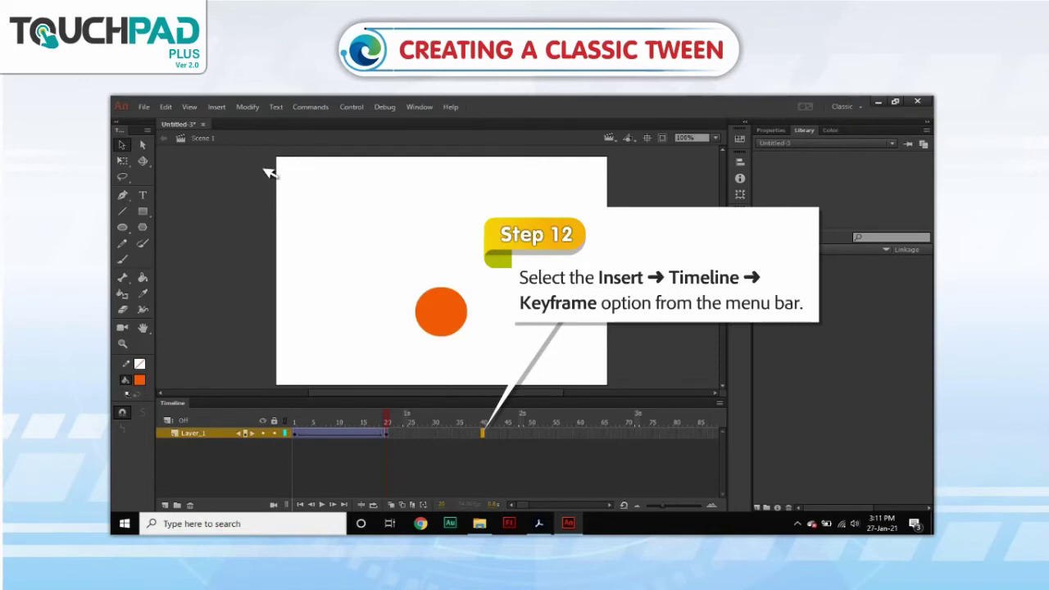
pyautogui.click(216, 108)
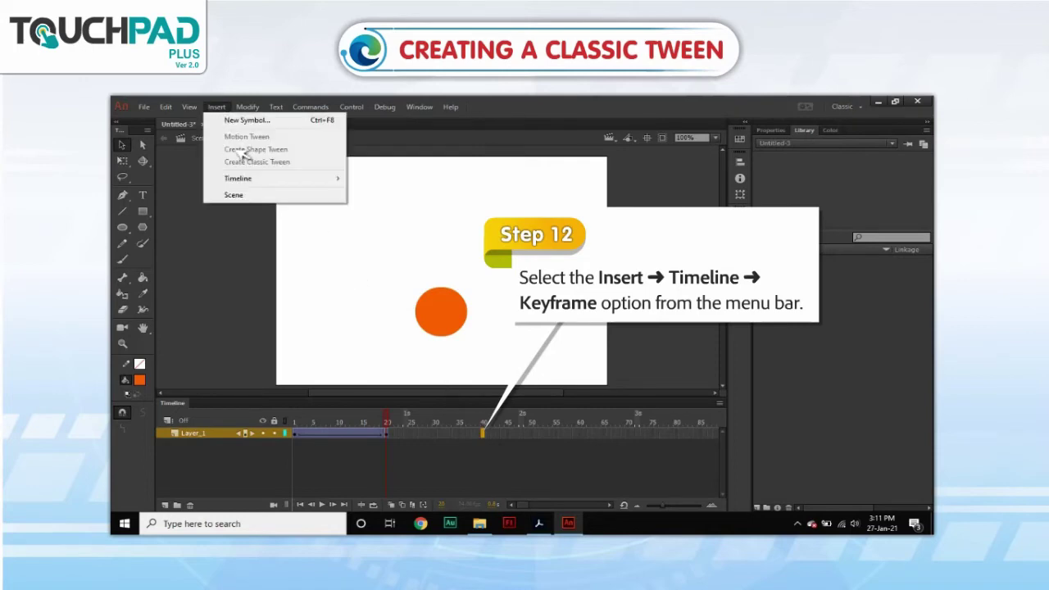
pyautogui.moveTo(254, 180)
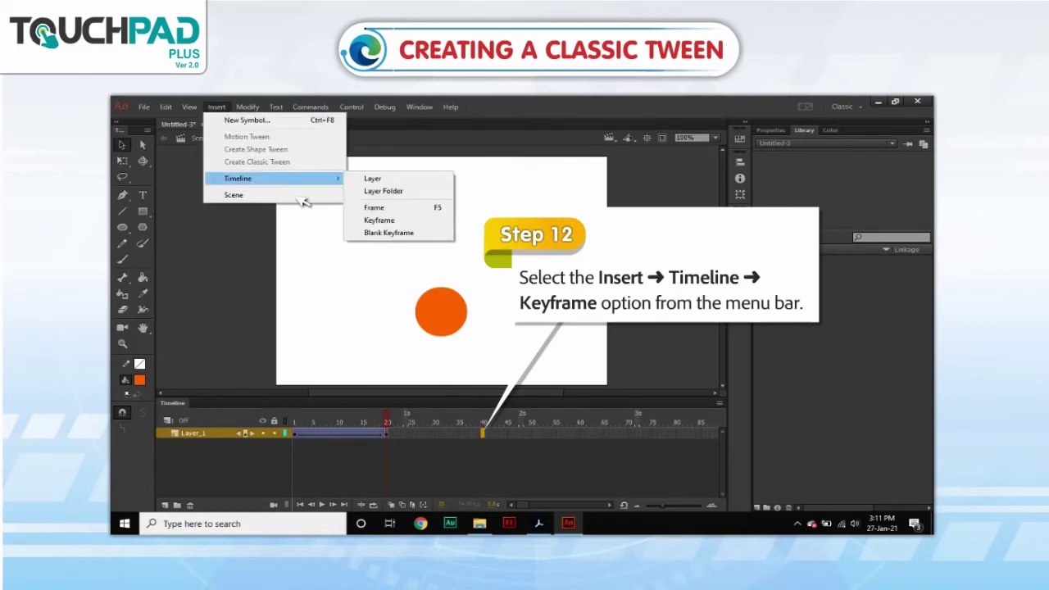
pyautogui.click(381, 221)
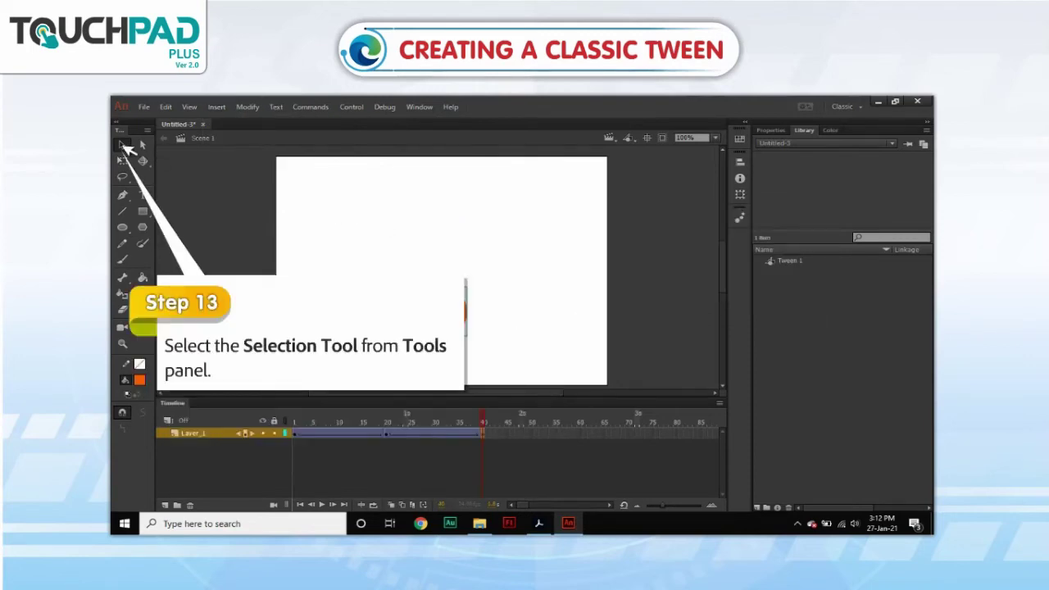
pyautogui.click(122, 145)
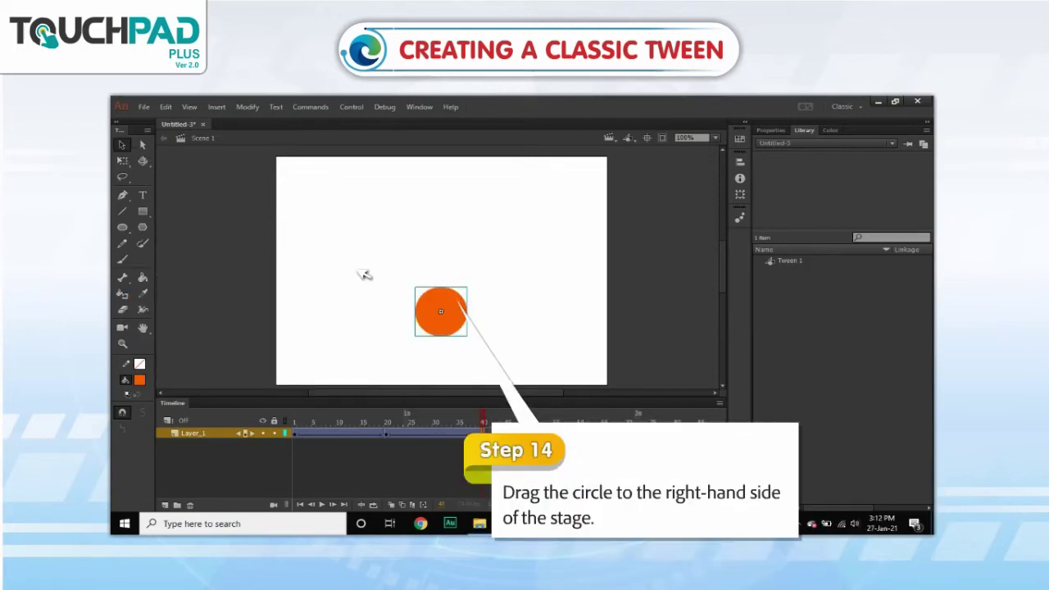
pyautogui.moveTo(451, 317); pyautogui.dragTo(642, 317)
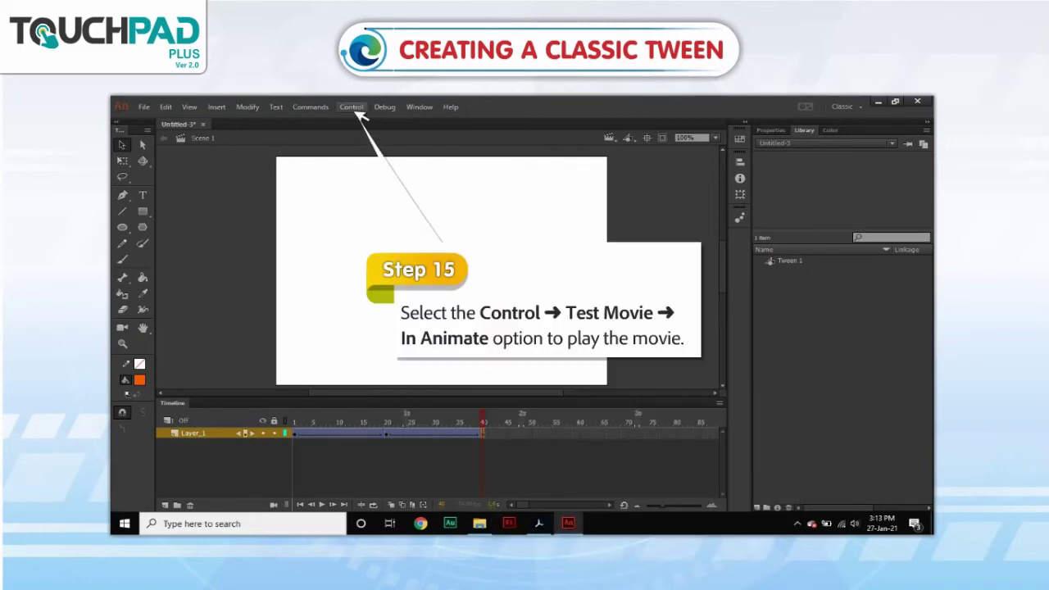
# - Test the movie in Animate to play the circle's 40-frame classic tween
pyautogui.click(352, 107)
pyautogui.moveTo(389, 231)
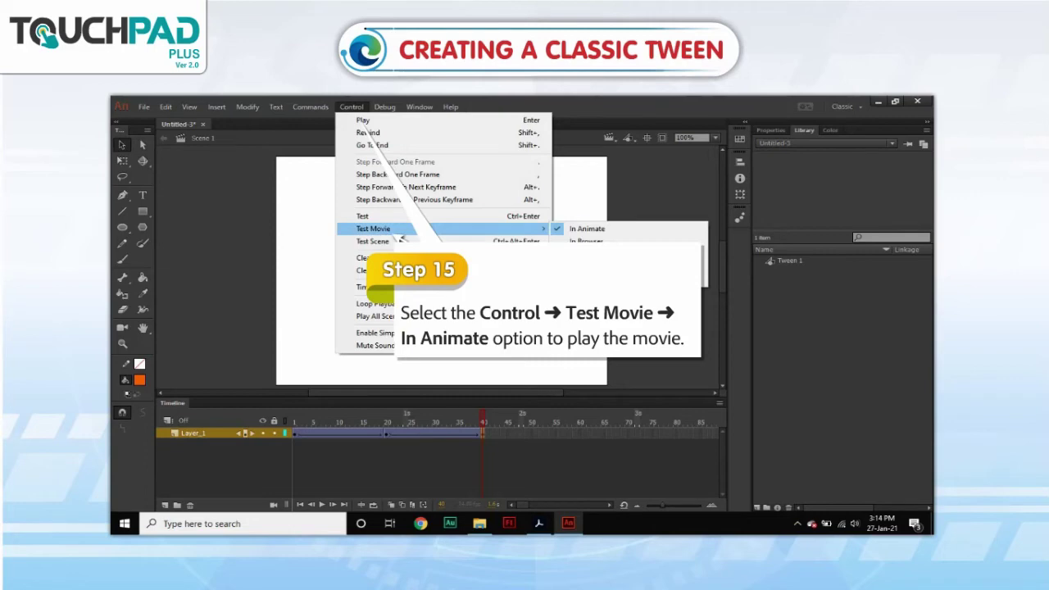
pyautogui.click(586, 229)
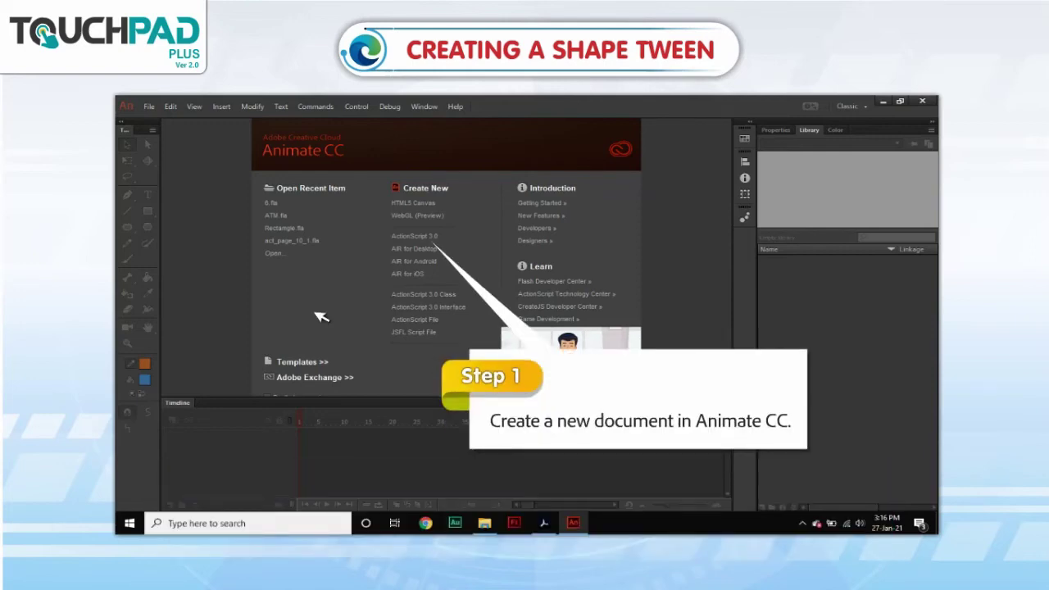
# - Create a new ActionScript 3.0 document and draw a blue, orange-outlined rectangle near the top left
pyautogui.click(422, 237)
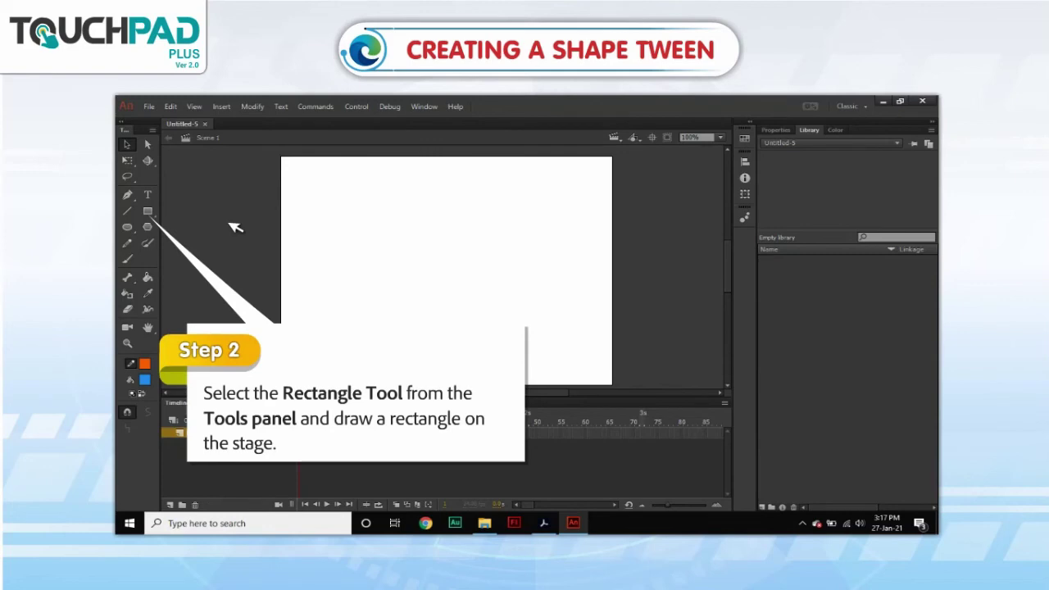
pyautogui.click(148, 211)
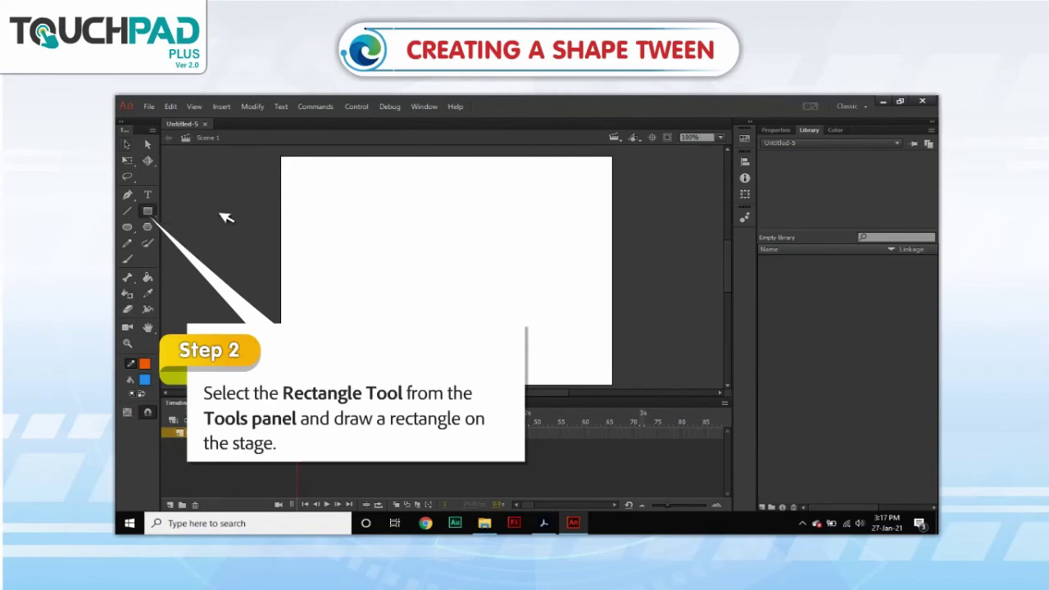
pyautogui.moveTo(297, 209); pyautogui.dragTo(372, 266)
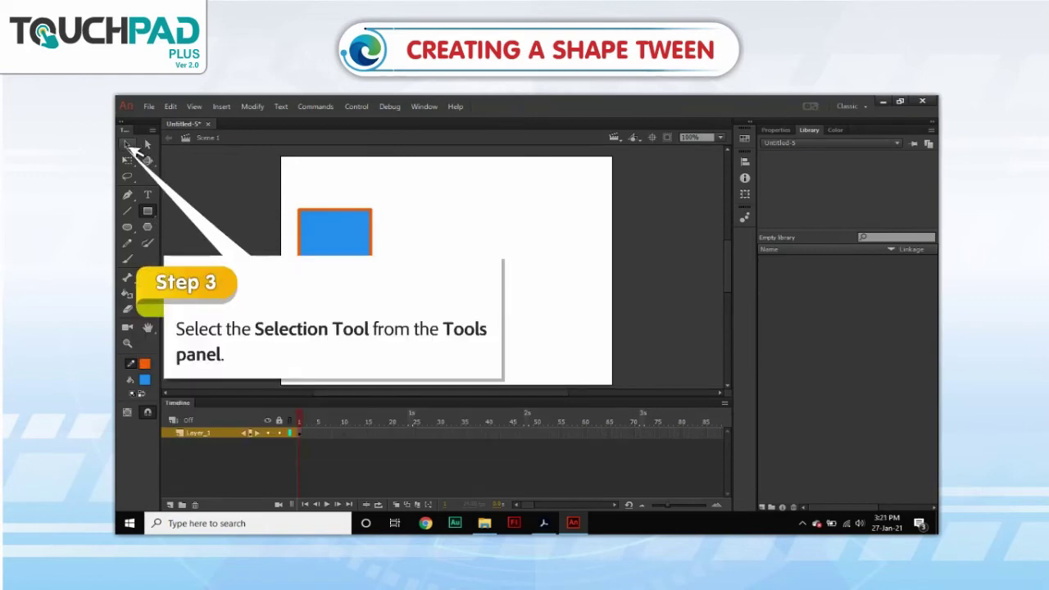
pyautogui.click(128, 145)
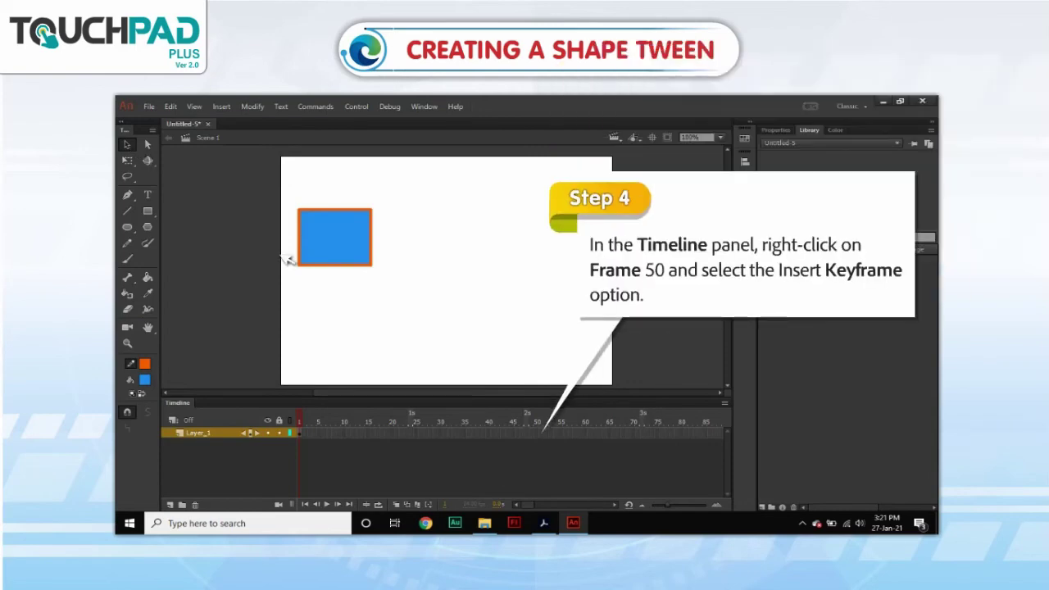
# - Add a keyframe at frame 50 on Layer_1 and delete the blue rectangle there
pyautogui.click(537, 434)
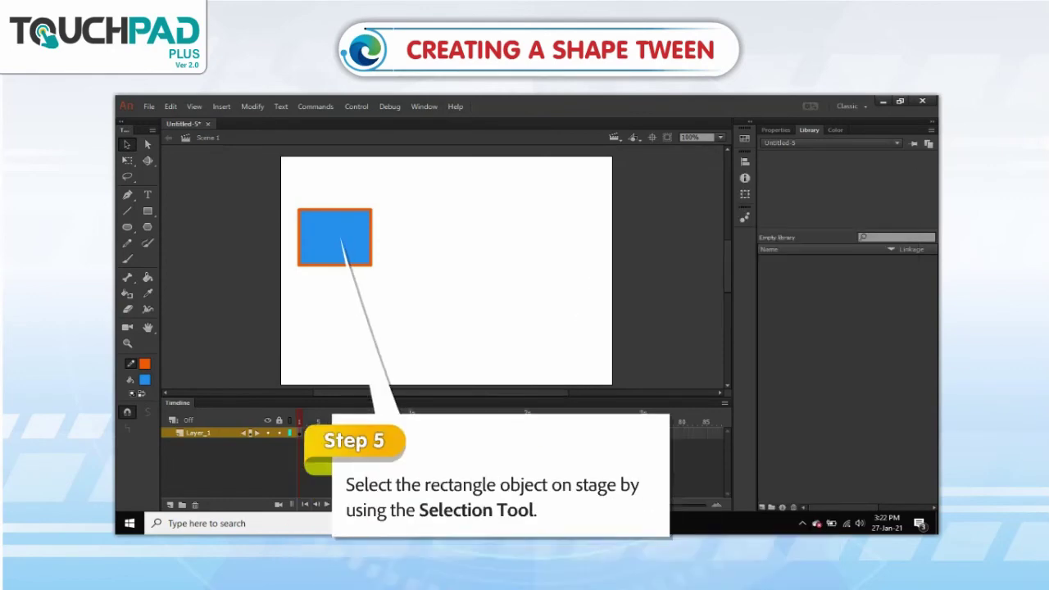
pyautogui.click(319, 250)
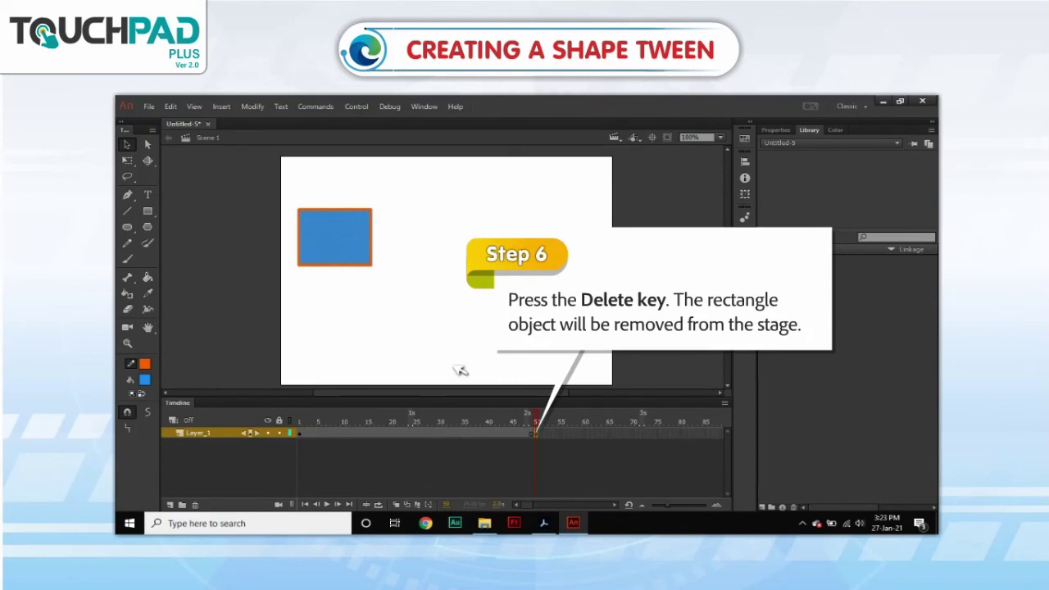
pyautogui.press('Delete')
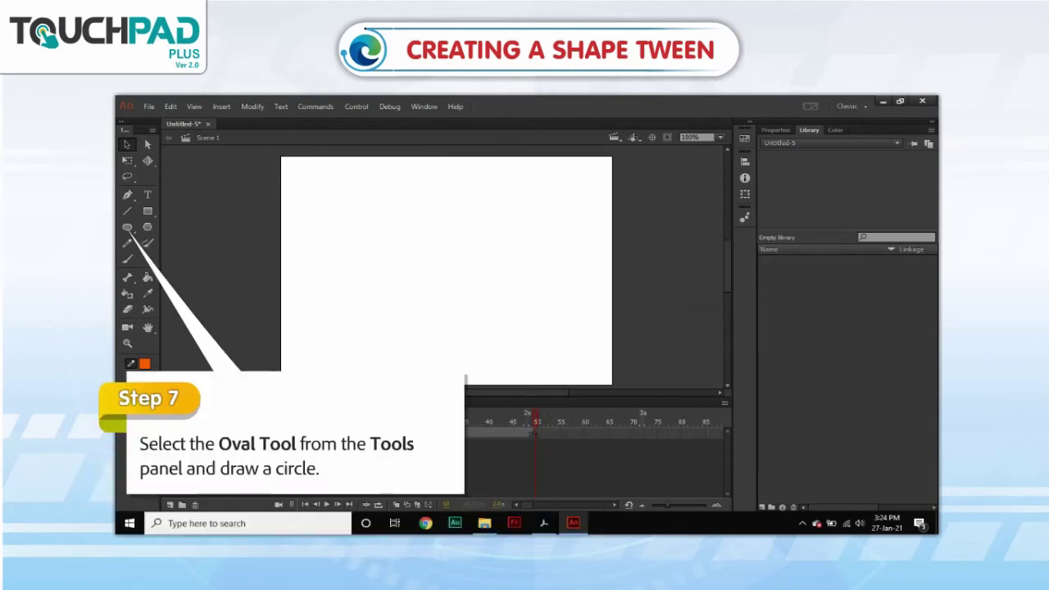
# - Draw a blue circle on the stage at frame 50 with the Oval Tool
pyautogui.click(127, 228)
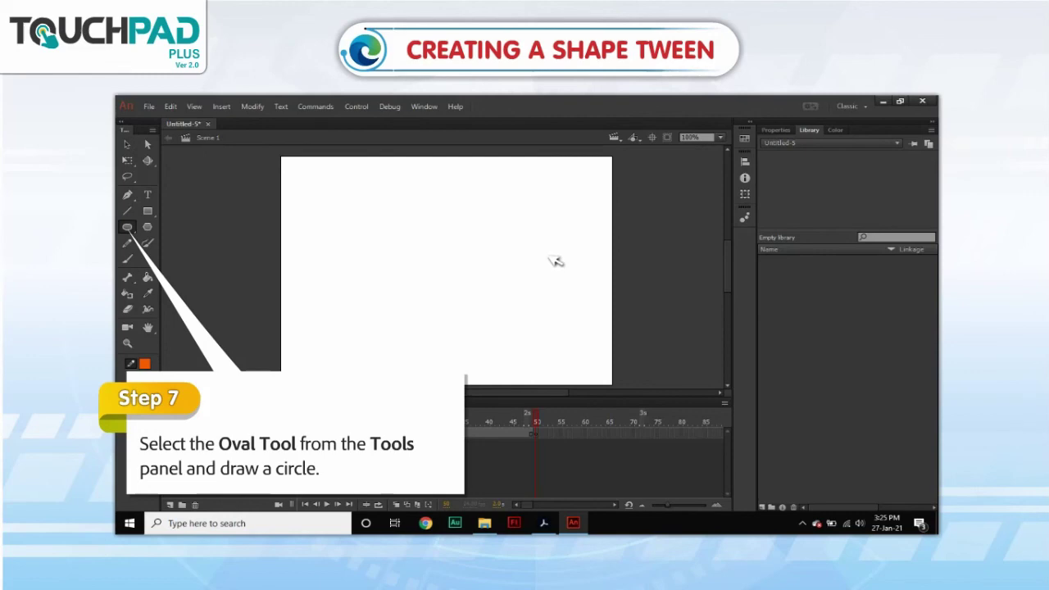
pyautogui.moveTo(513, 215); pyautogui.dragTo(567, 271)
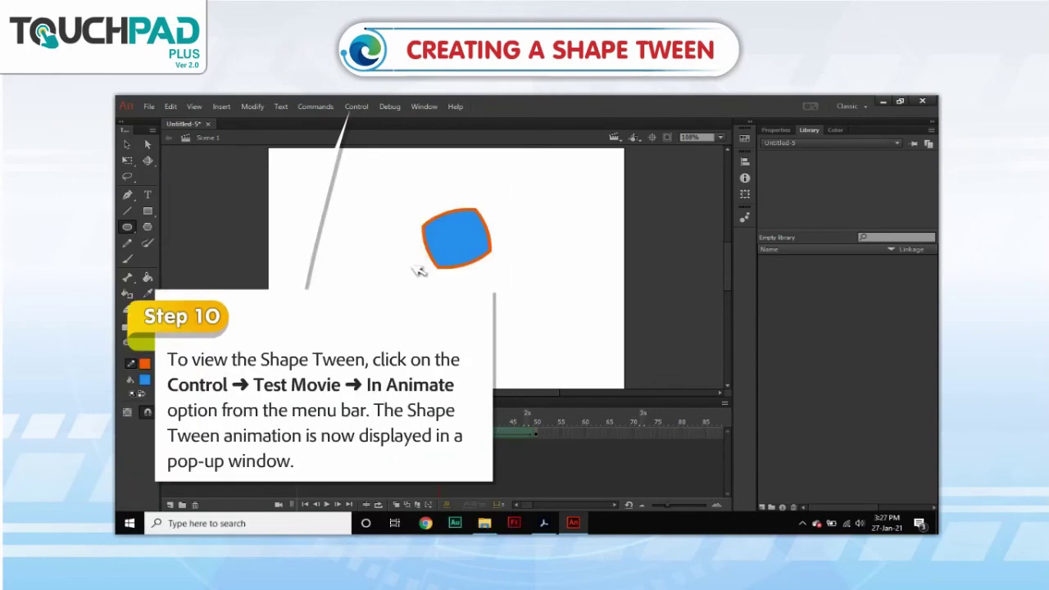
# - Test the rectangle-to-circle shape tween with Control > Test Movie > In Animate
pyautogui.click(358, 107)
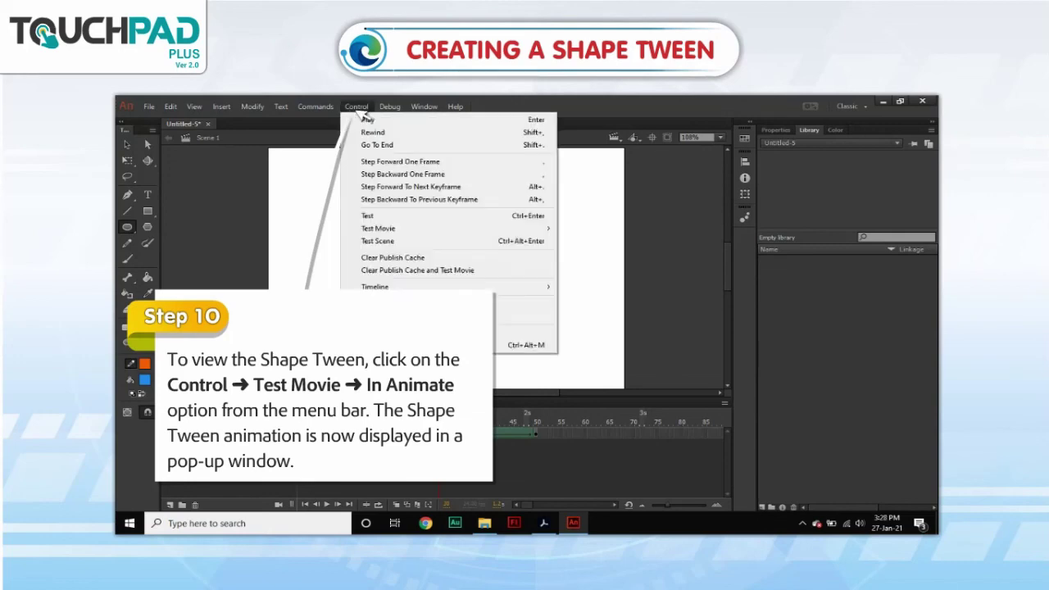
pyautogui.moveTo(395, 231)
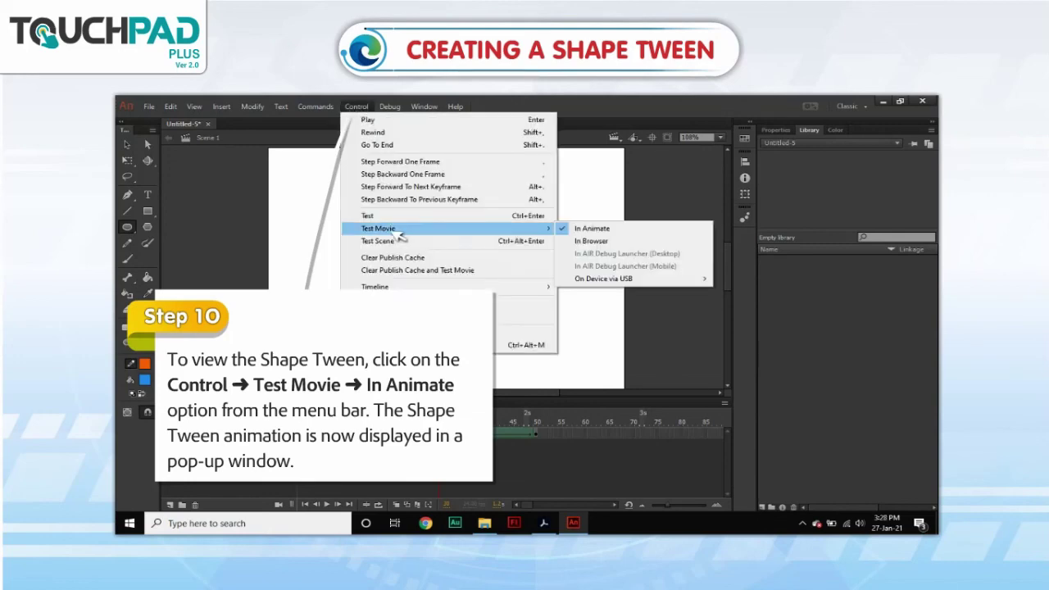
pyautogui.click(600, 229)
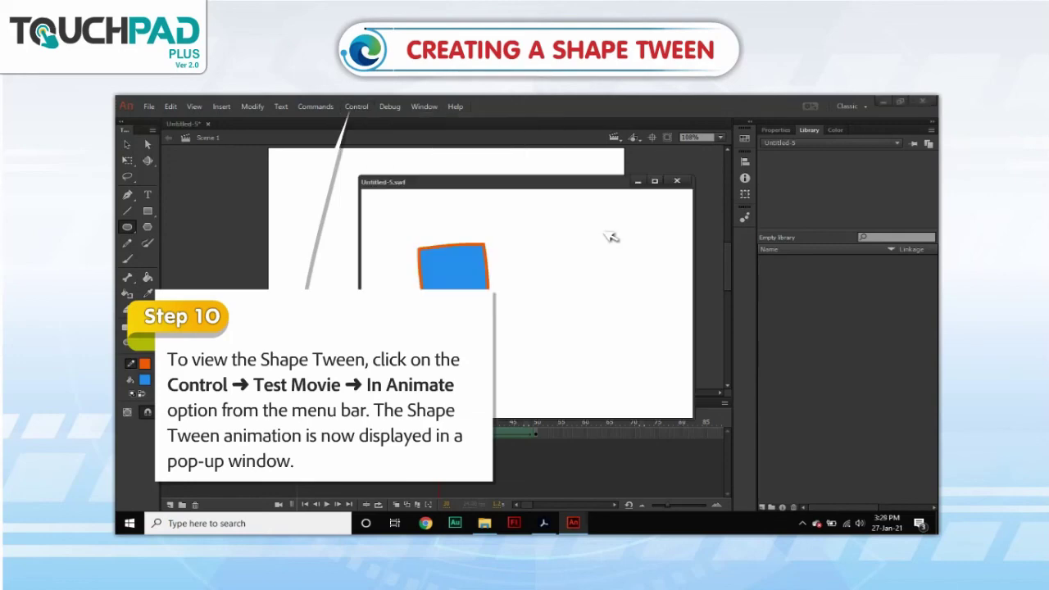